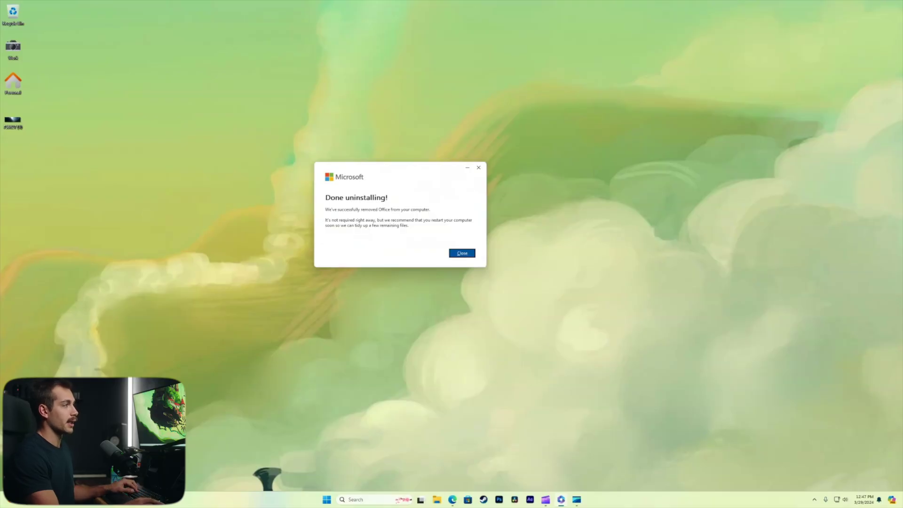
- Nudge the Office uninstaller's 'Done uninstalling!' window slightly across the desktop
left_click_drag(393, 172, 398, 174)
- Dismiss the uninstall-complete message and open Settings > Apps > Installed apps
key("Return")
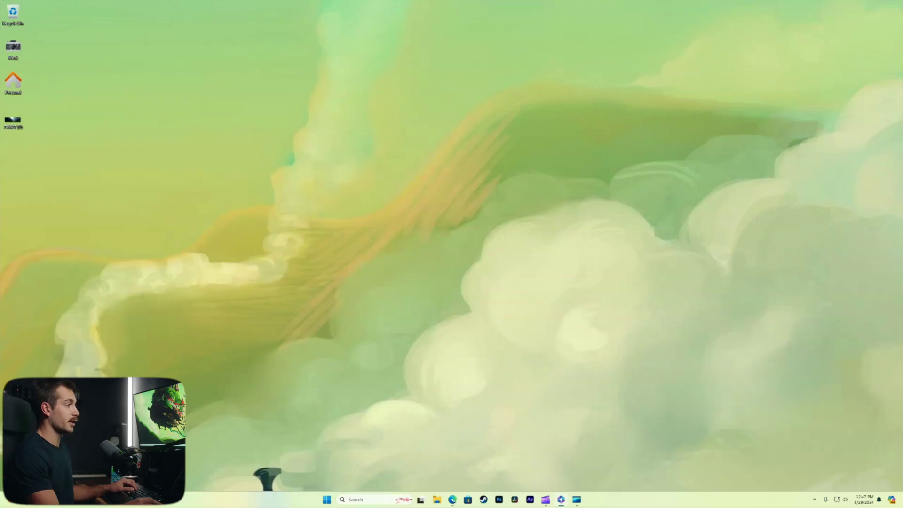
key("super+i")
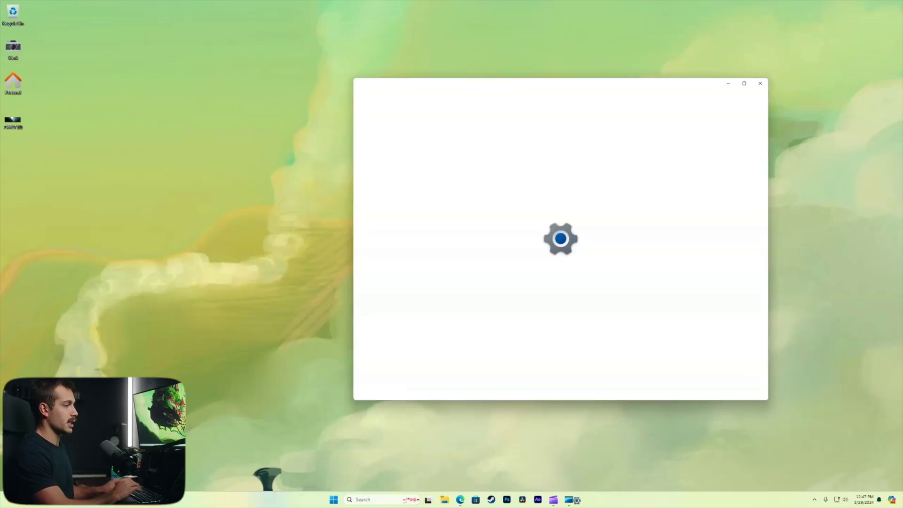
left_click(376, 221)
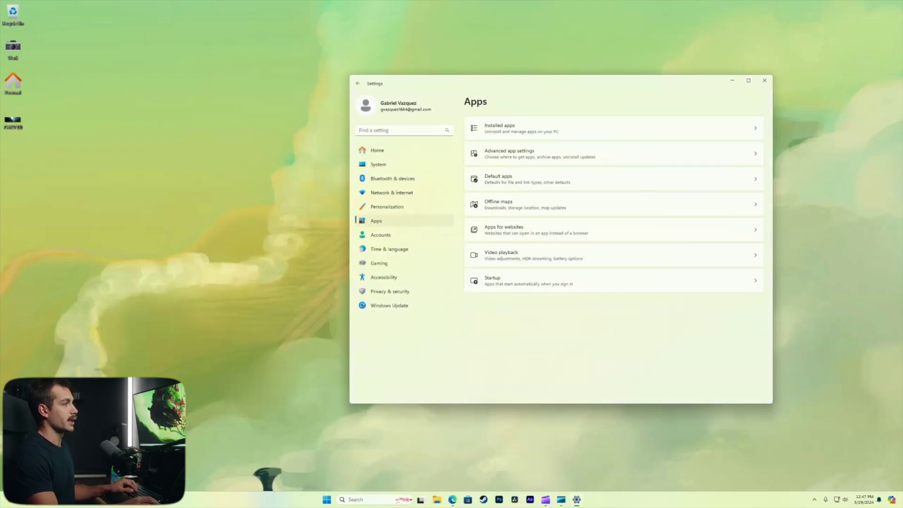
left_click(518, 128)
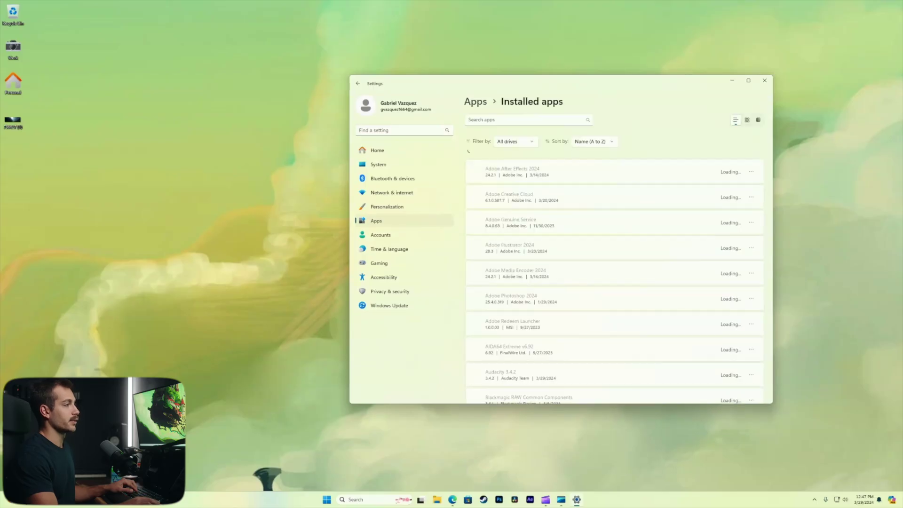
- Find Microsoft Office Professional Plus 2021 - en-us in the list and choose Uninstall
scroll(614, 282, "down", 12)
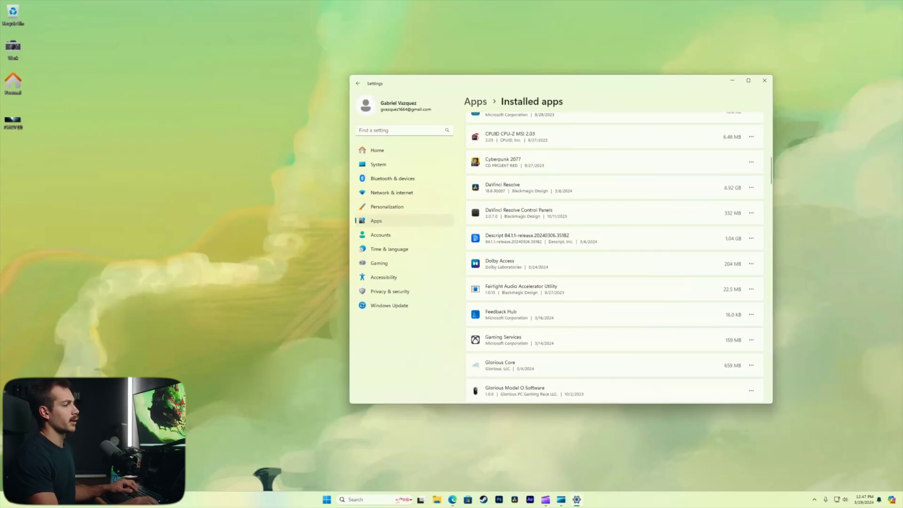
scroll(614, 259, "down", 12)
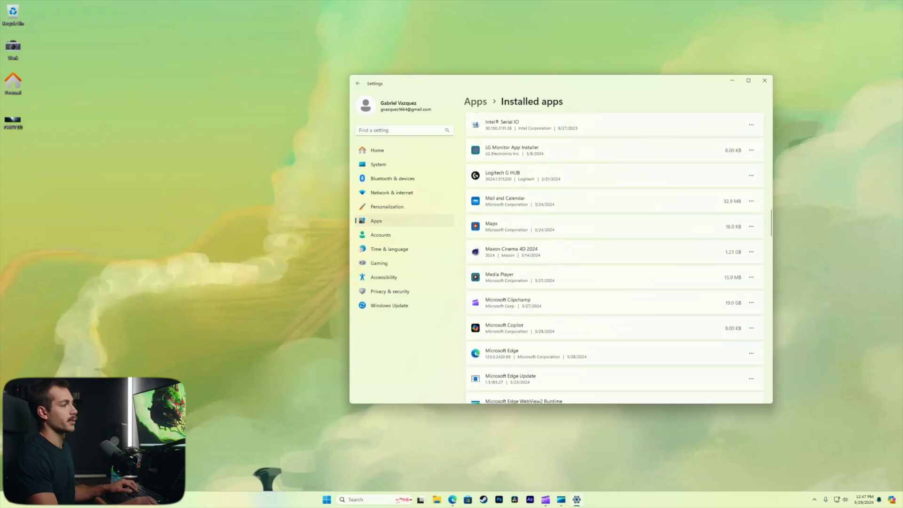
scroll(615, 259, "up", 2)
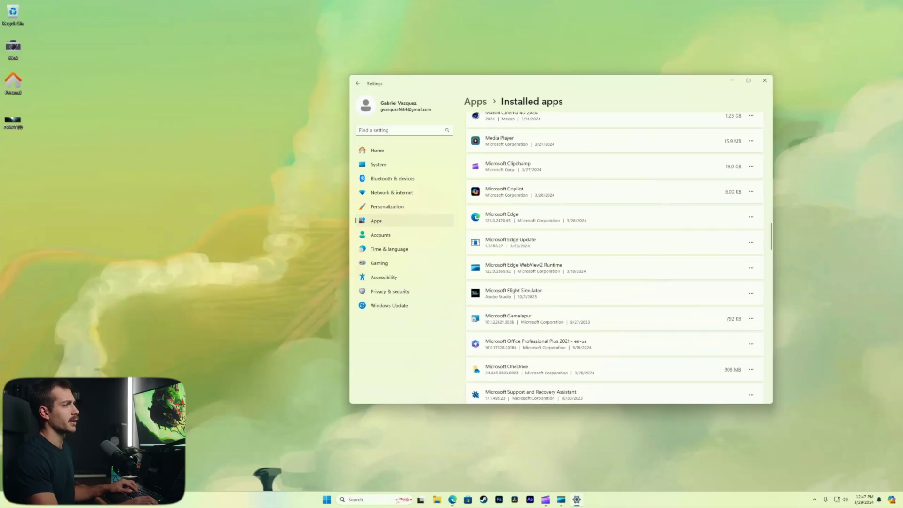
scroll(614, 259, "down", 2)
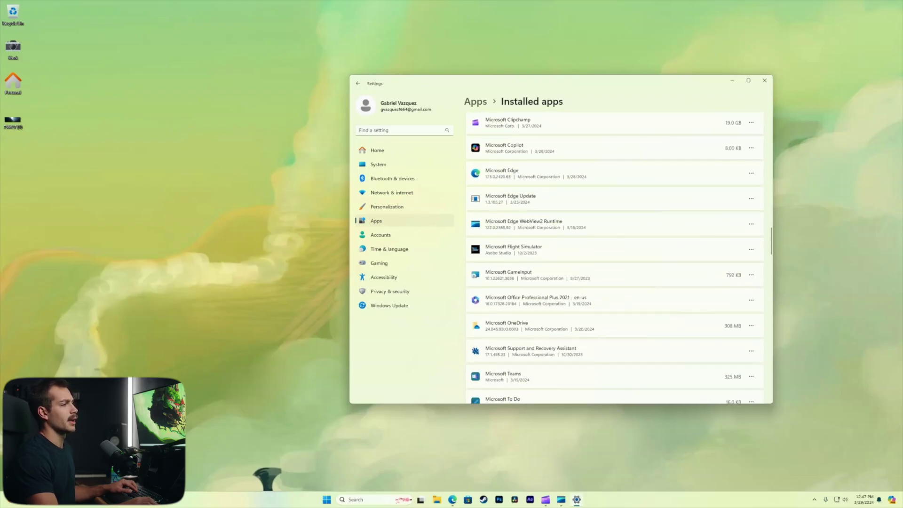
scroll(614, 259, "down", 2)
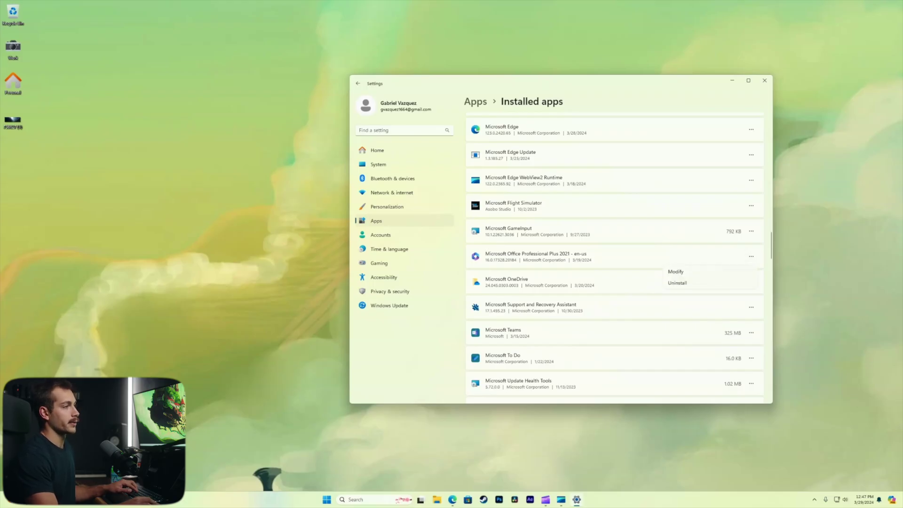
left_click(677, 283)
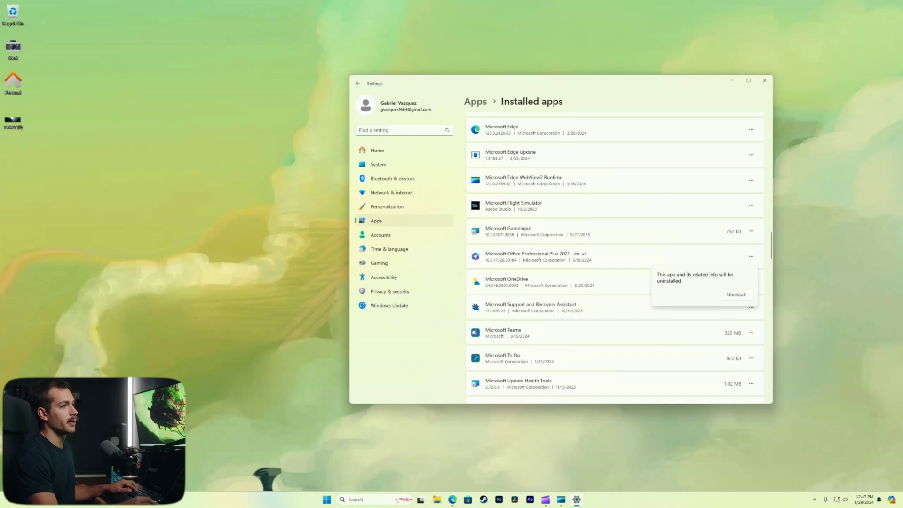
- Confirm uninstalling Office Professional Plus 2021 and remove the remaining Office programs
key("Return")
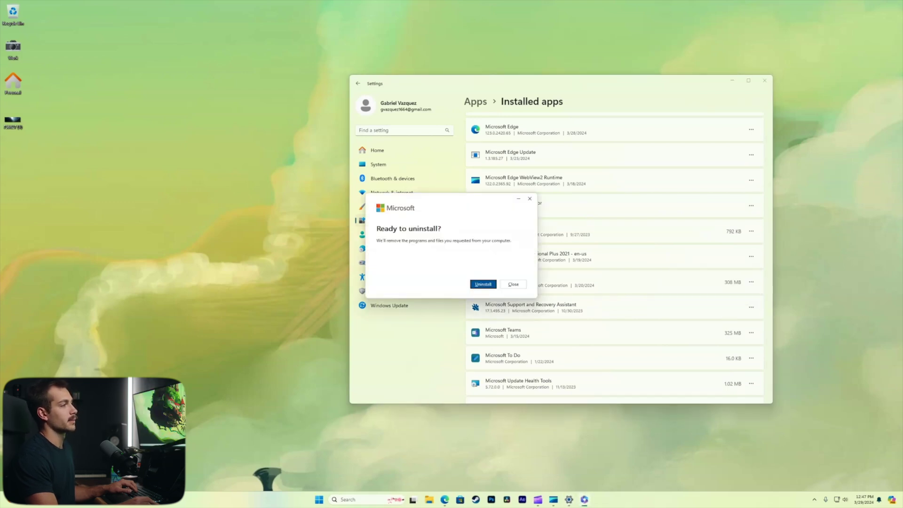
key("Return")
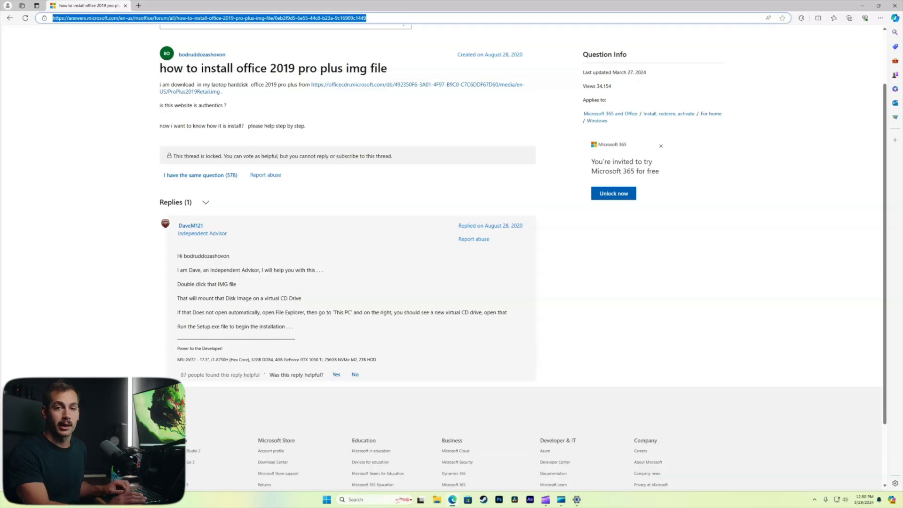
- Load setup.office.com and choose Get started to redeem an Office product key
type("setup.office.com")
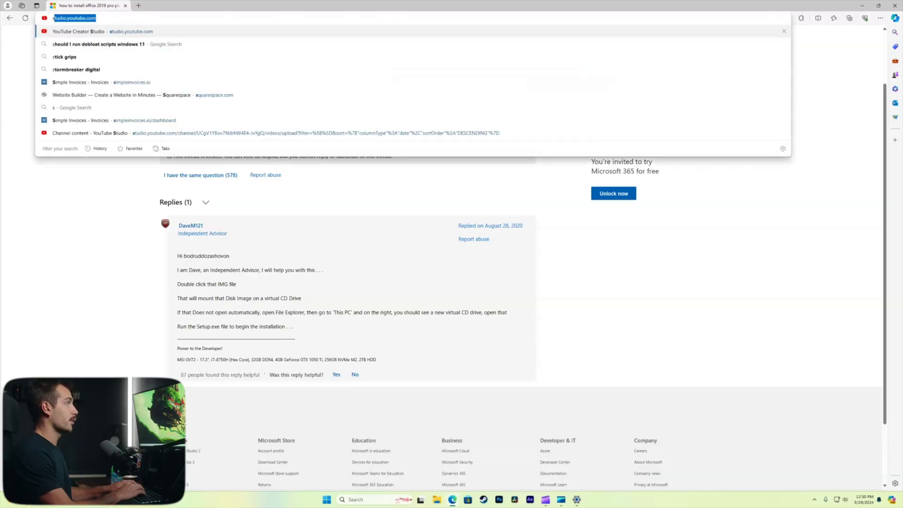
key("Return")
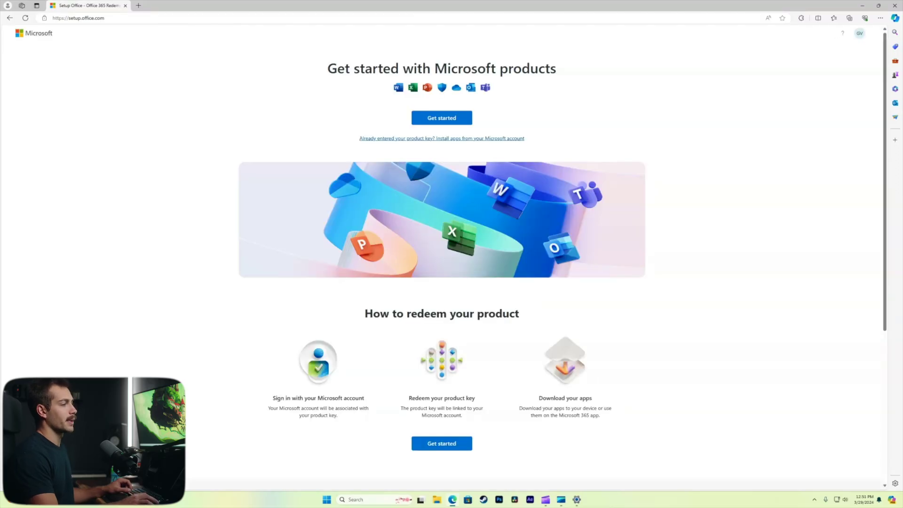
left_click(442, 117)
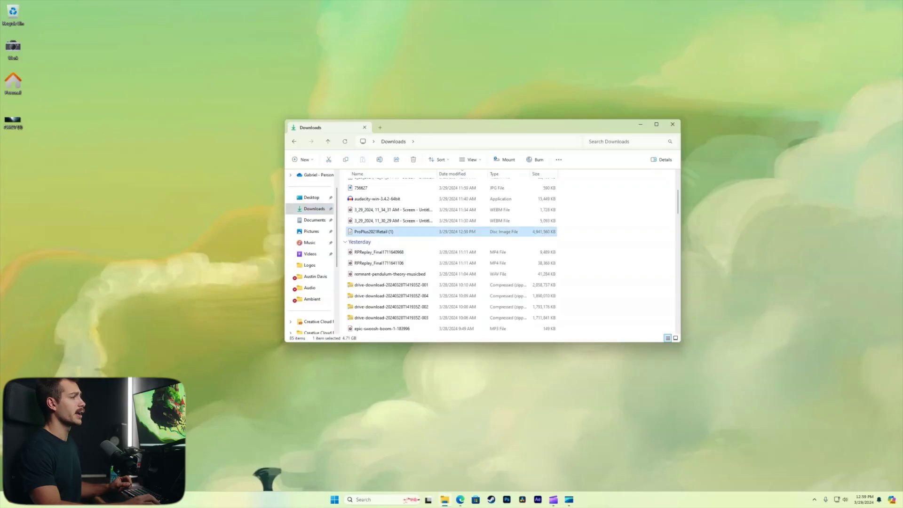
- Check the ProPlus2021Retail image's properties, then mount it as DVD Drive (E:)
right_click(362, 231)
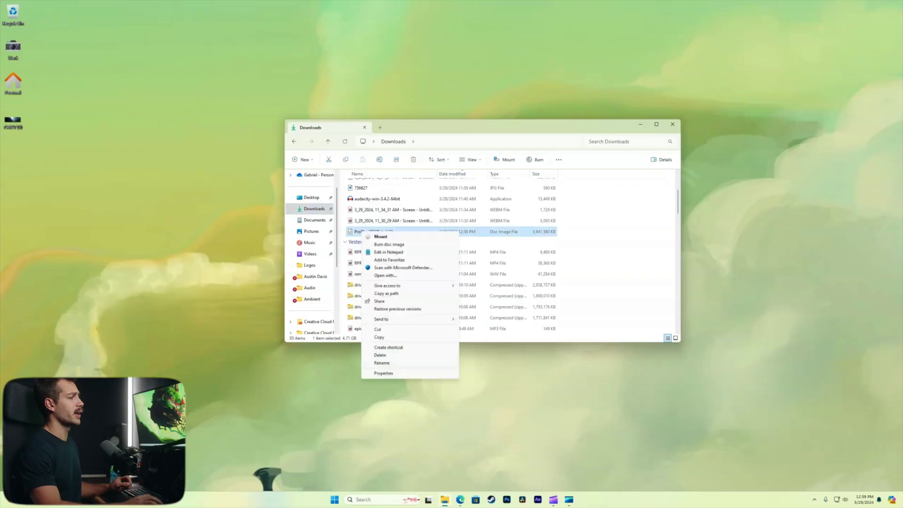
left_click(384, 373)
left_click_drag(413, 238, 312, 215)
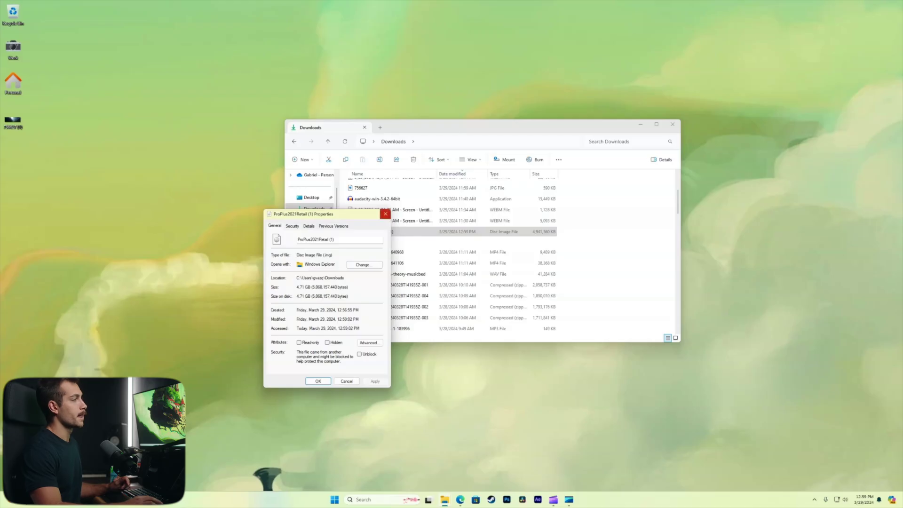
key("Return")
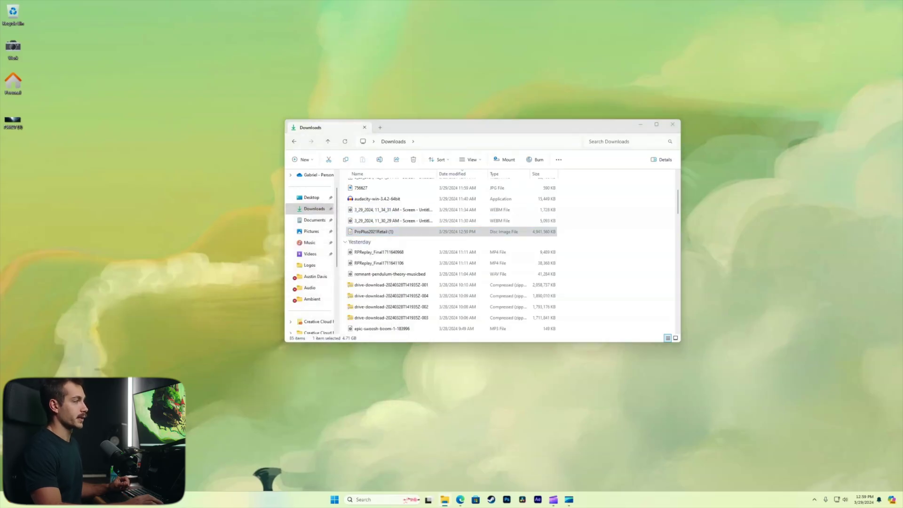
key("Return")
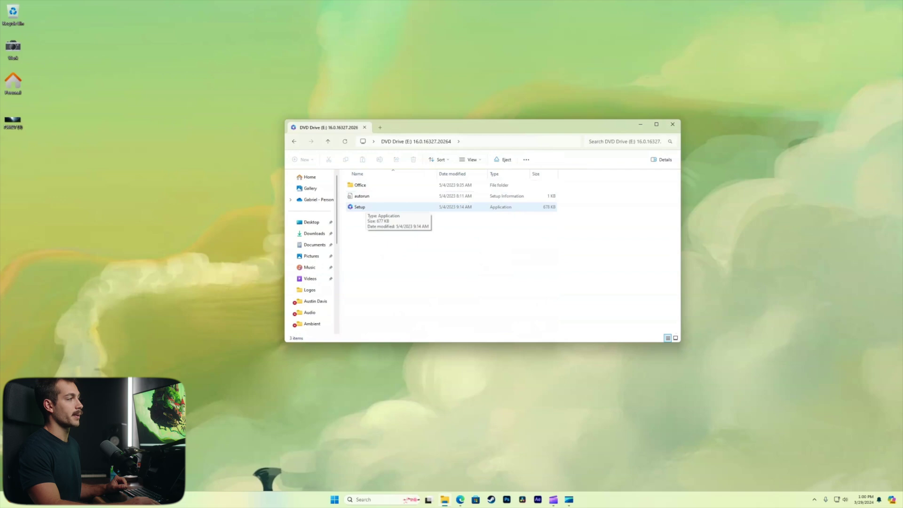
- Install Office from Setup on DVD Drive (E:), then close the 'You're all set!' message and drive window
double_click(359, 207)
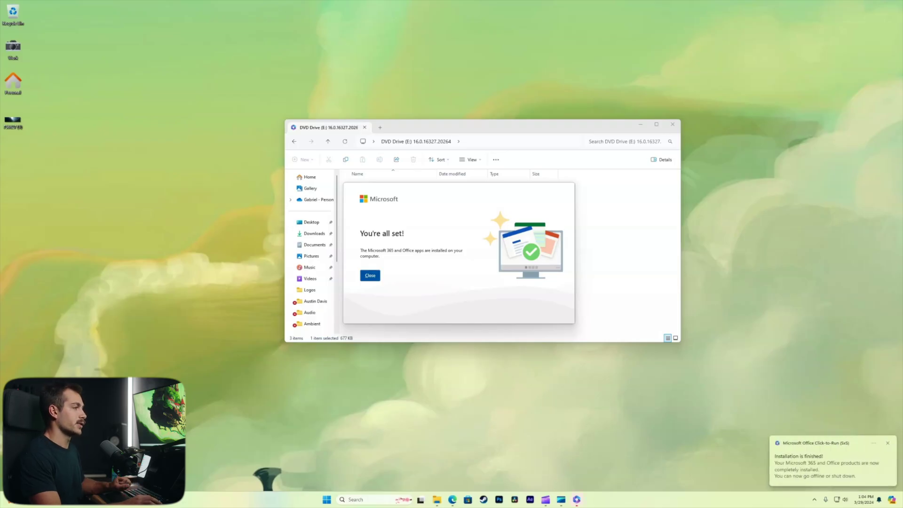
left_click(370, 275)
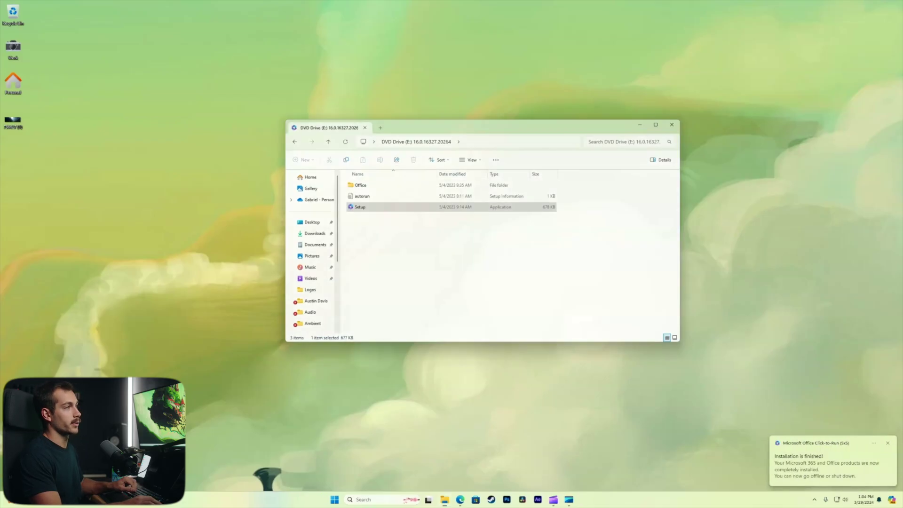
left_click(673, 125)
- Launch Word from search and show its Account page listing Office Professional Plus 2021
key("super")
type("word")
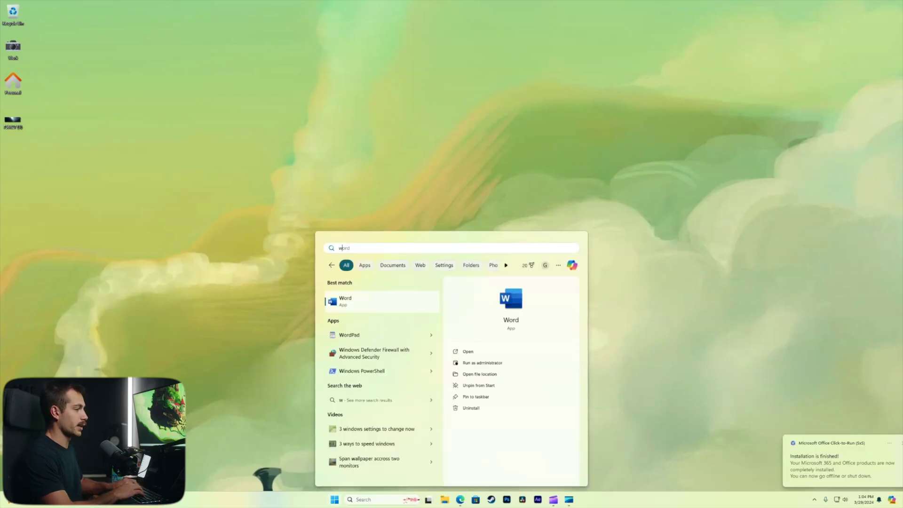
key("Return")
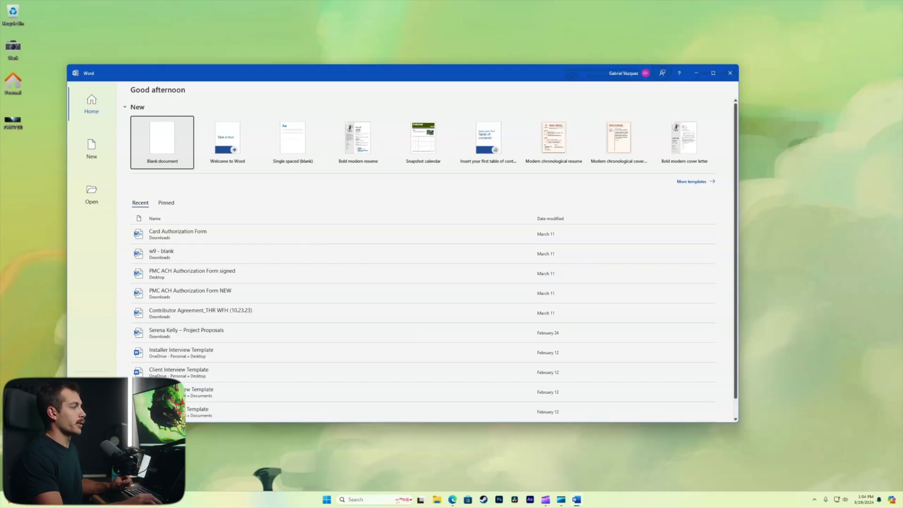
left_click(91, 385)
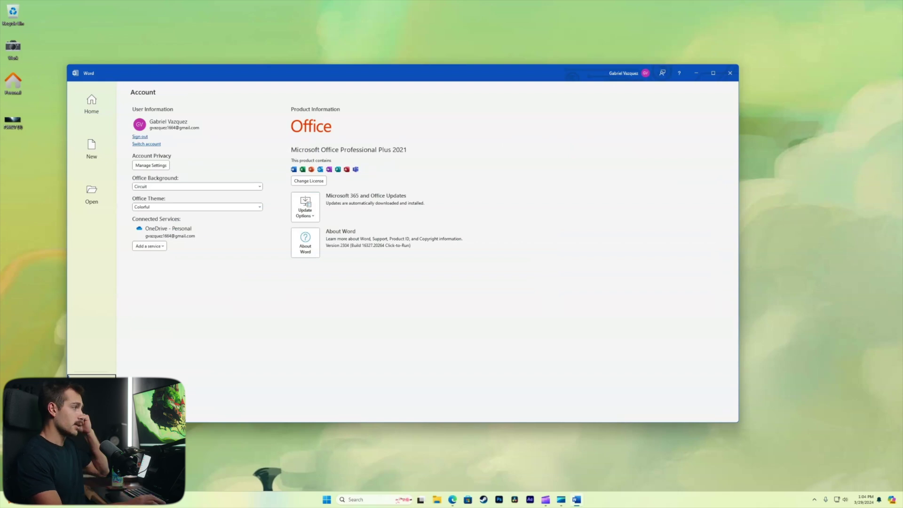
left_click(308, 180)
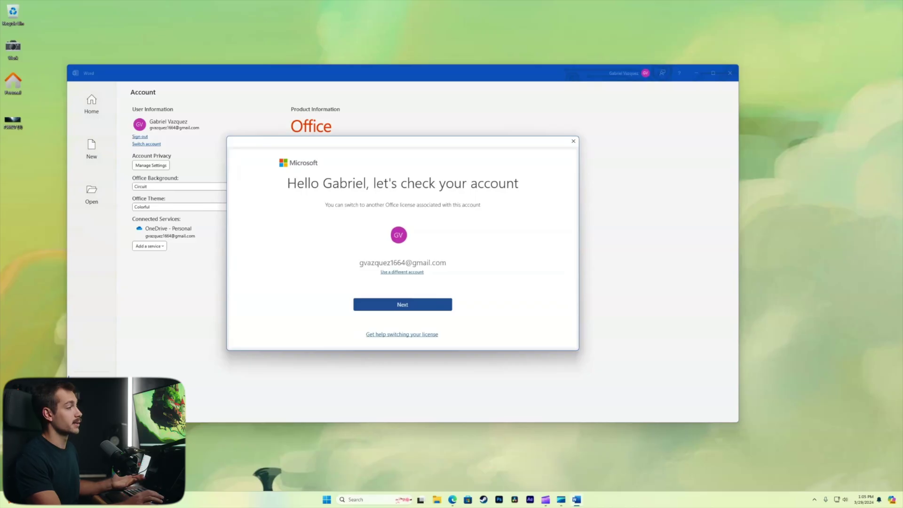
key("Escape")
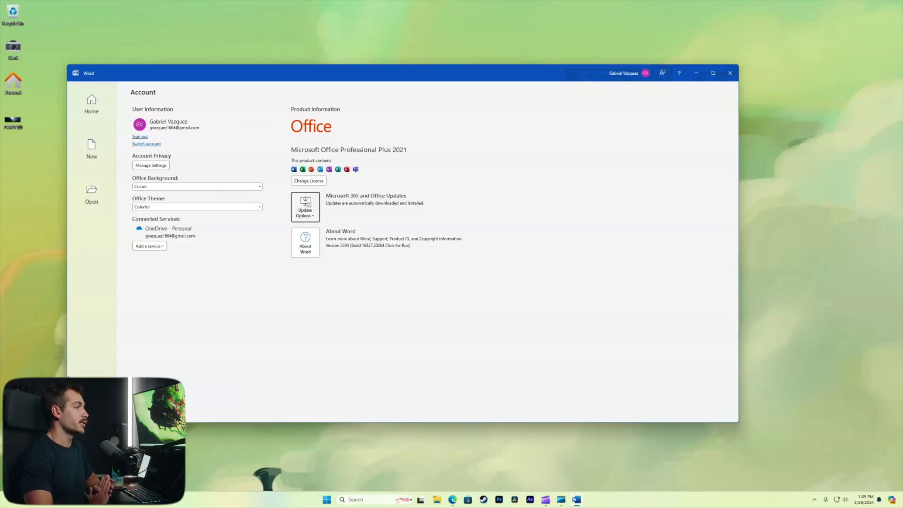